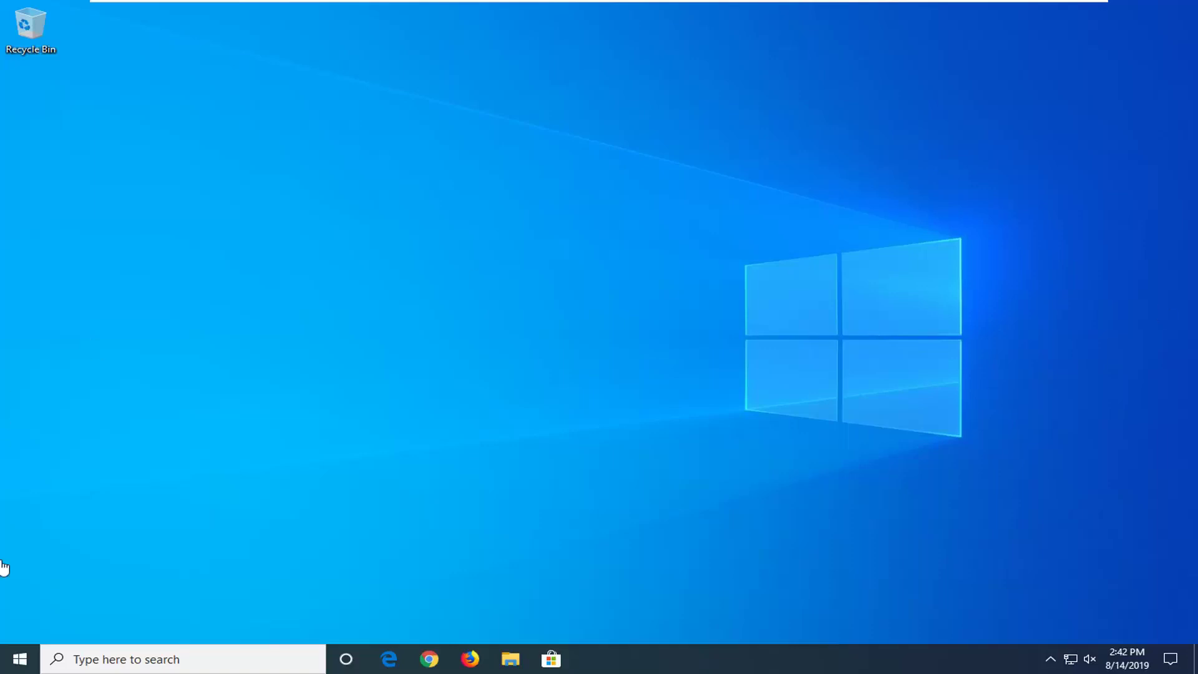
Search for 'control panel' from Start and open Control Panel
{"action": "left_click", "coordinate": [17, 667]}
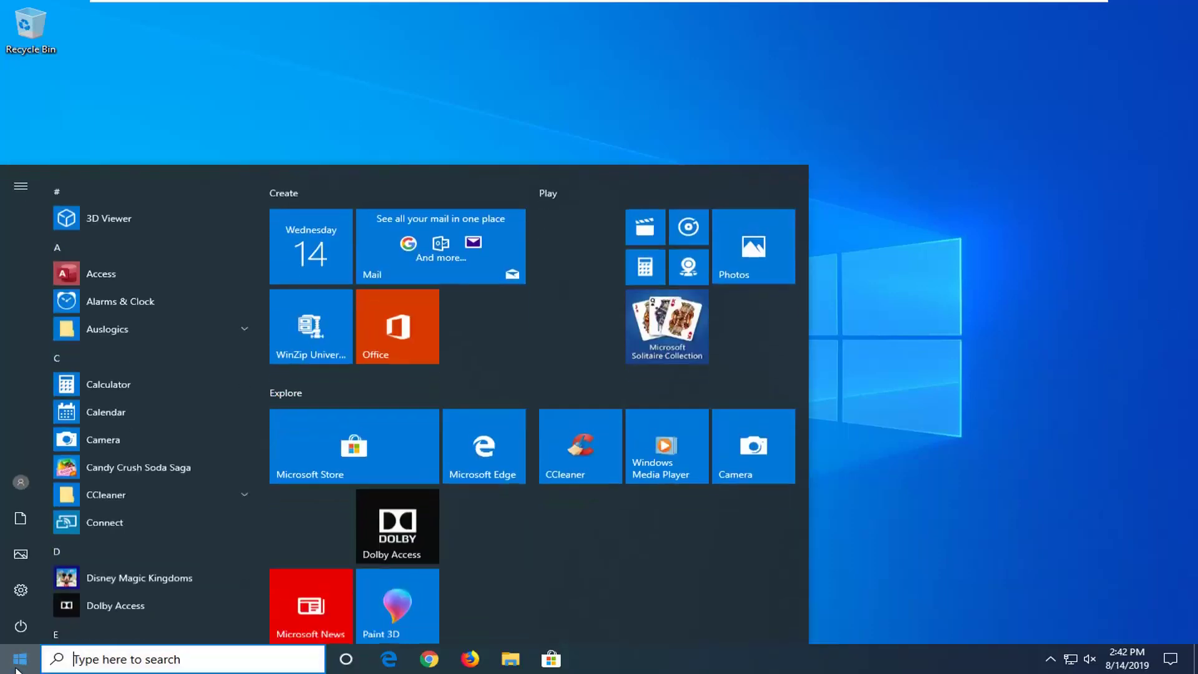
{"action": "type", "text": "control panel"}
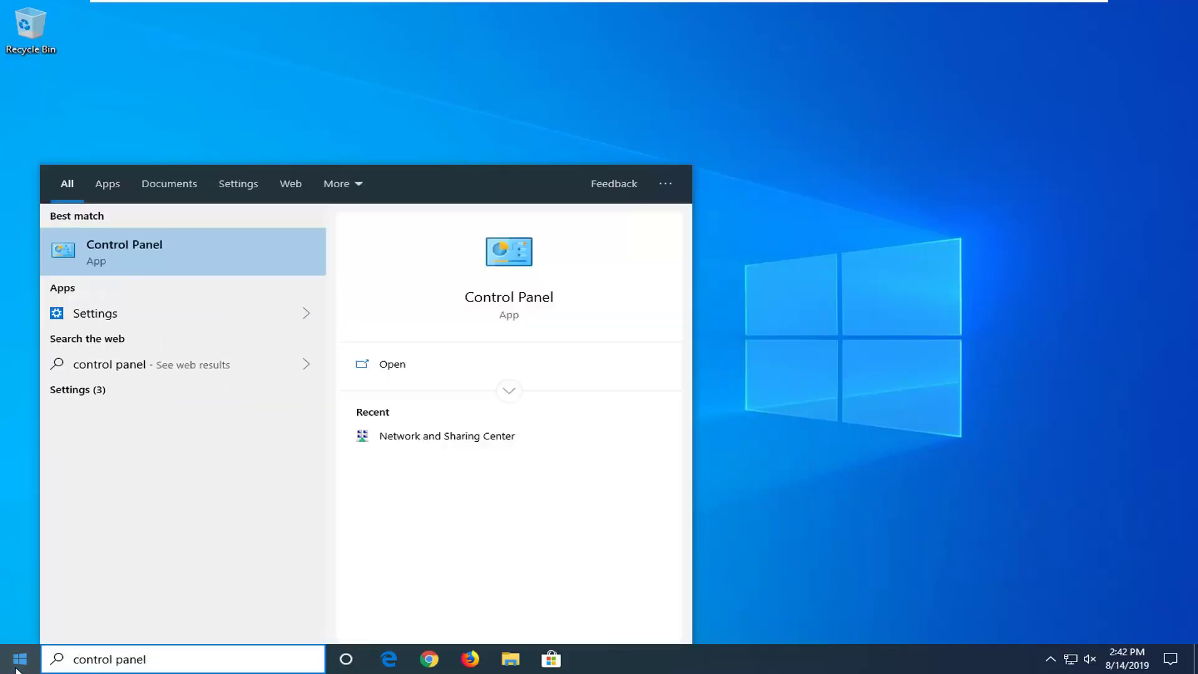
{"action": "left_click", "coordinate": [131, 250]}
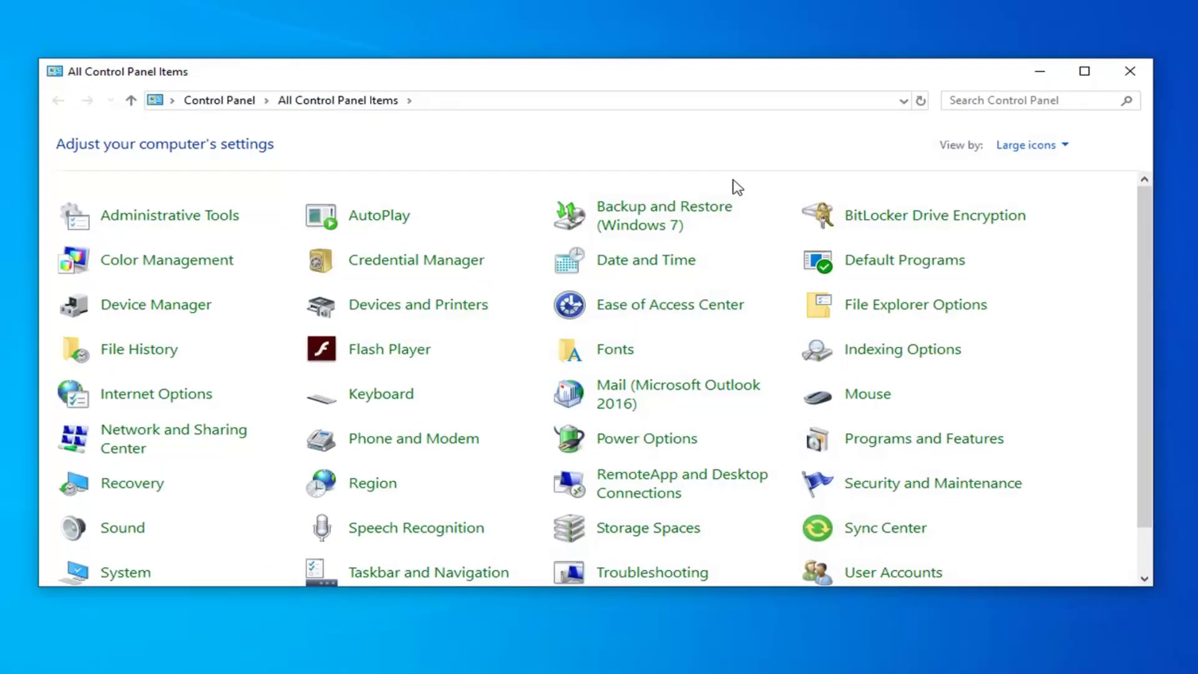
Keep the Large icons view and open the Ethernet0 status from Network and Sharing Center
{"action": "left_click", "coordinate": [1031, 150]}
{"action": "left_click", "coordinate": [778, 139]}
{"action": "left_click", "coordinate": [124, 448]}
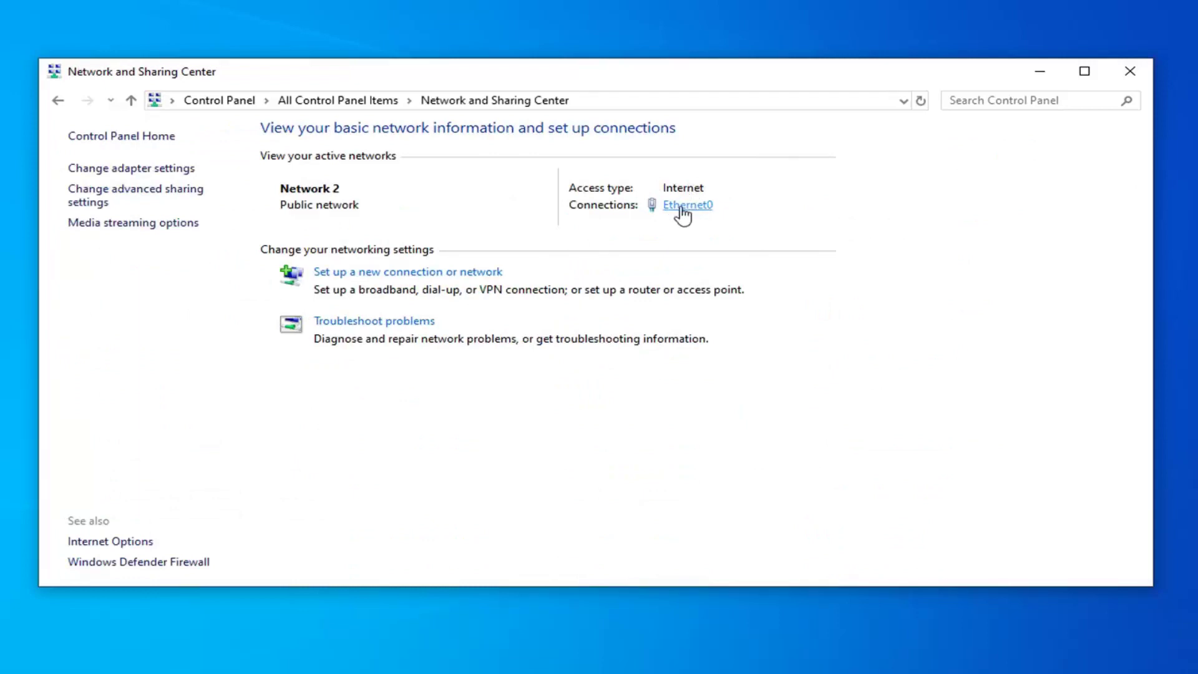
{"action": "left_click", "coordinate": [690, 208]}
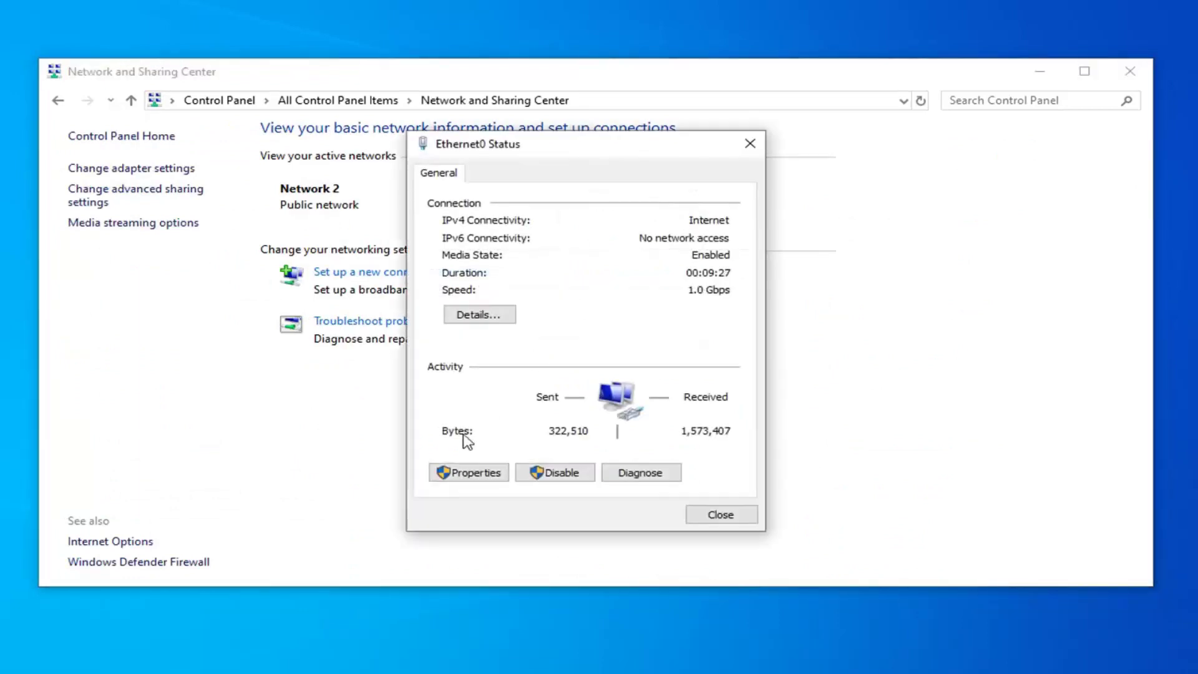
Keep Ethernet0's IPv4 on automatic IP and DNS addresses, then close its properties and status windows
{"action": "left_click", "coordinate": [459, 476]}
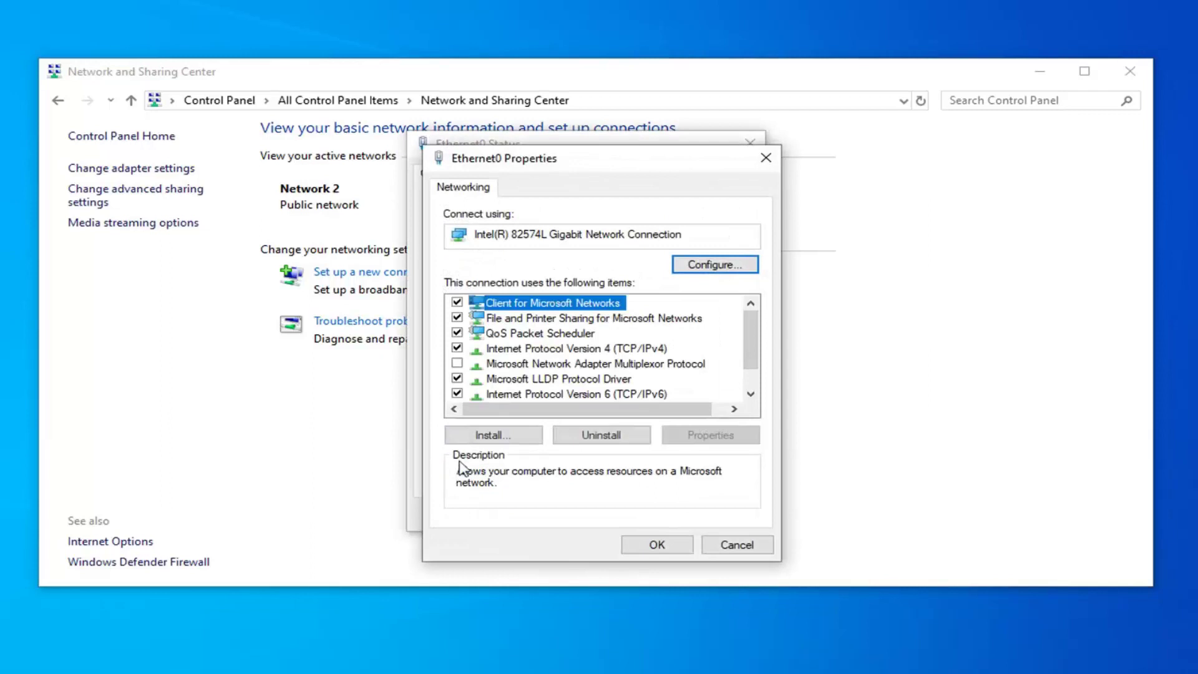
{"action": "left_click", "coordinate": [521, 349]}
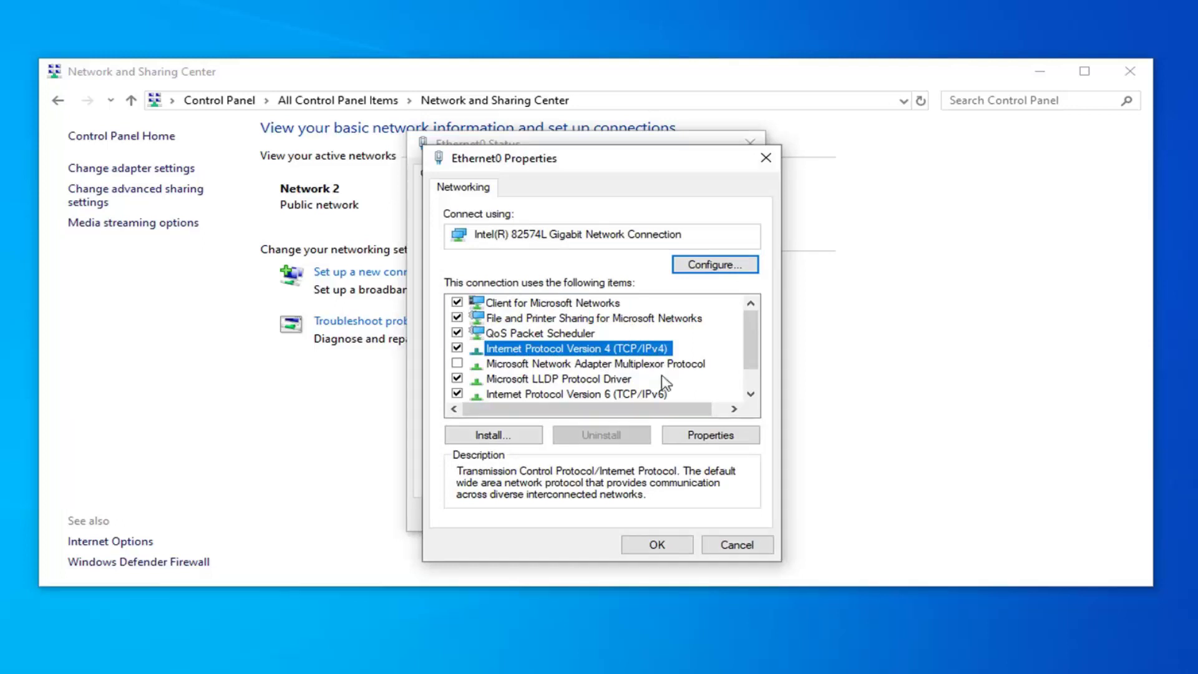
{"action": "left_click", "coordinate": [688, 440]}
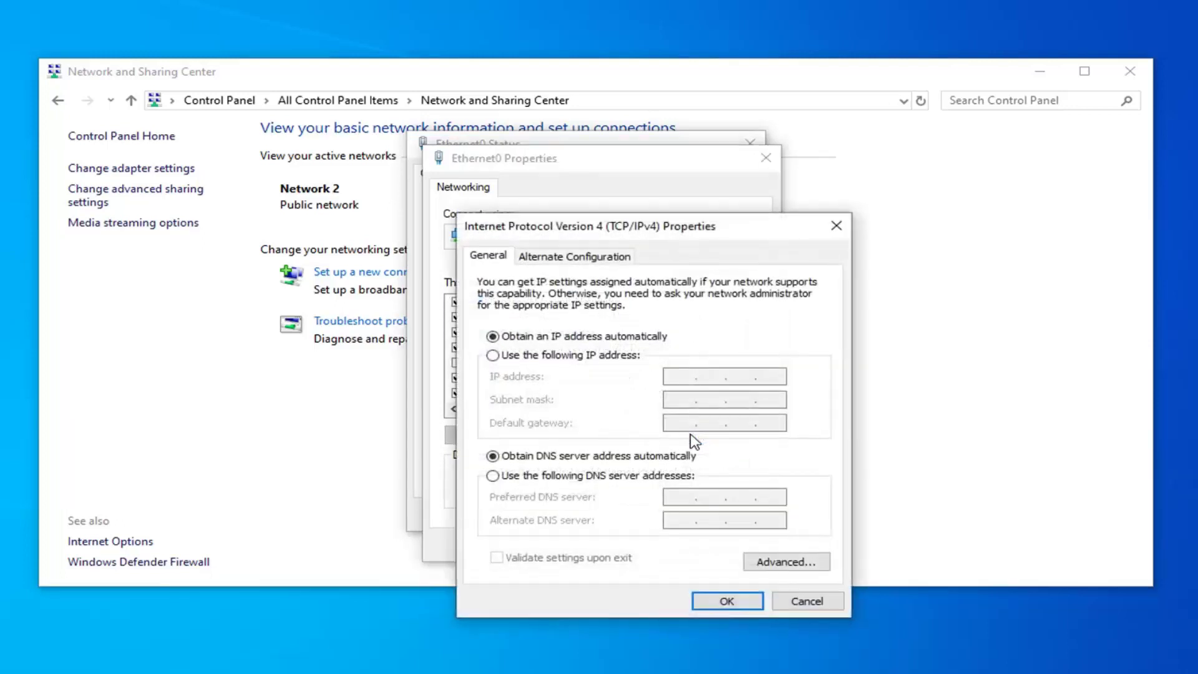
{"action": "left_click_drag", "start_coordinate": [621, 176], "coordinate": [616, 162]}
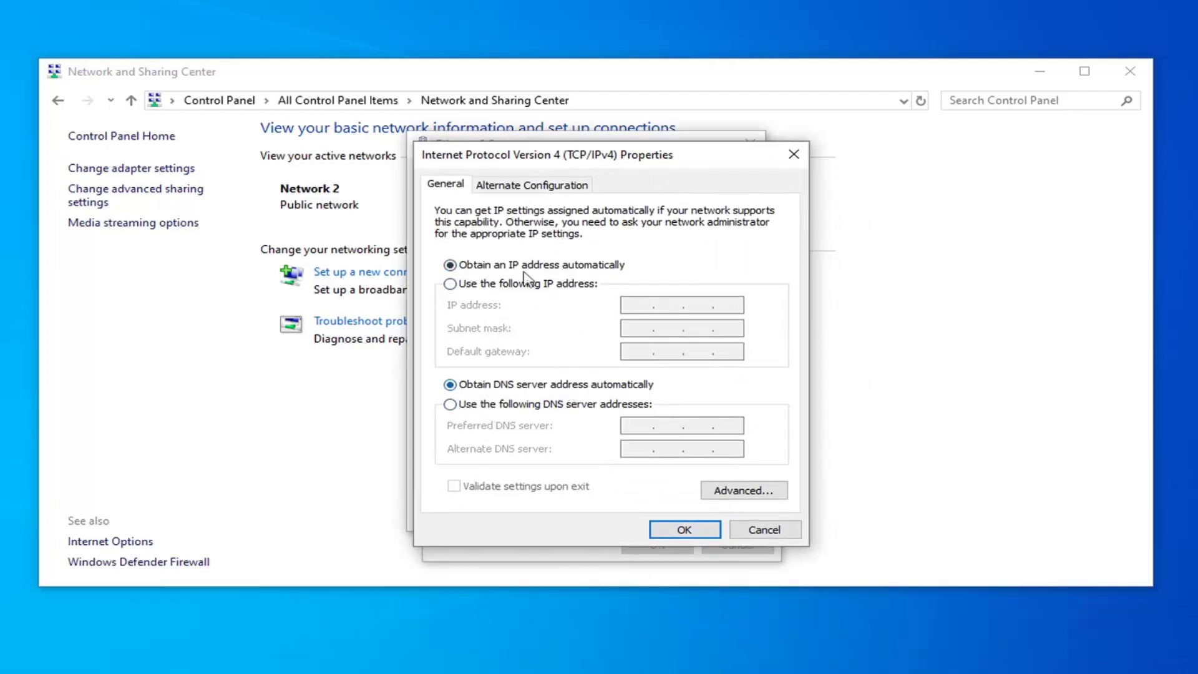
{"action": "left_click", "coordinate": [679, 531]}
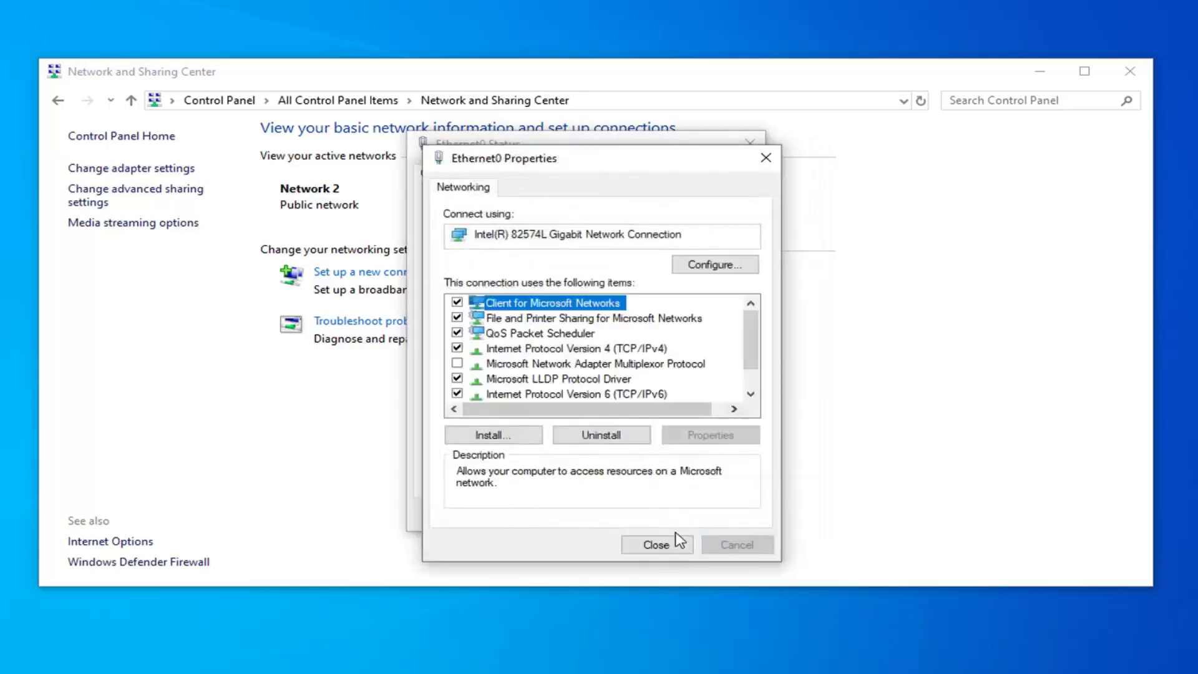
{"action": "left_click", "coordinate": [657, 547]}
{"action": "left_click", "coordinate": [719, 516]}
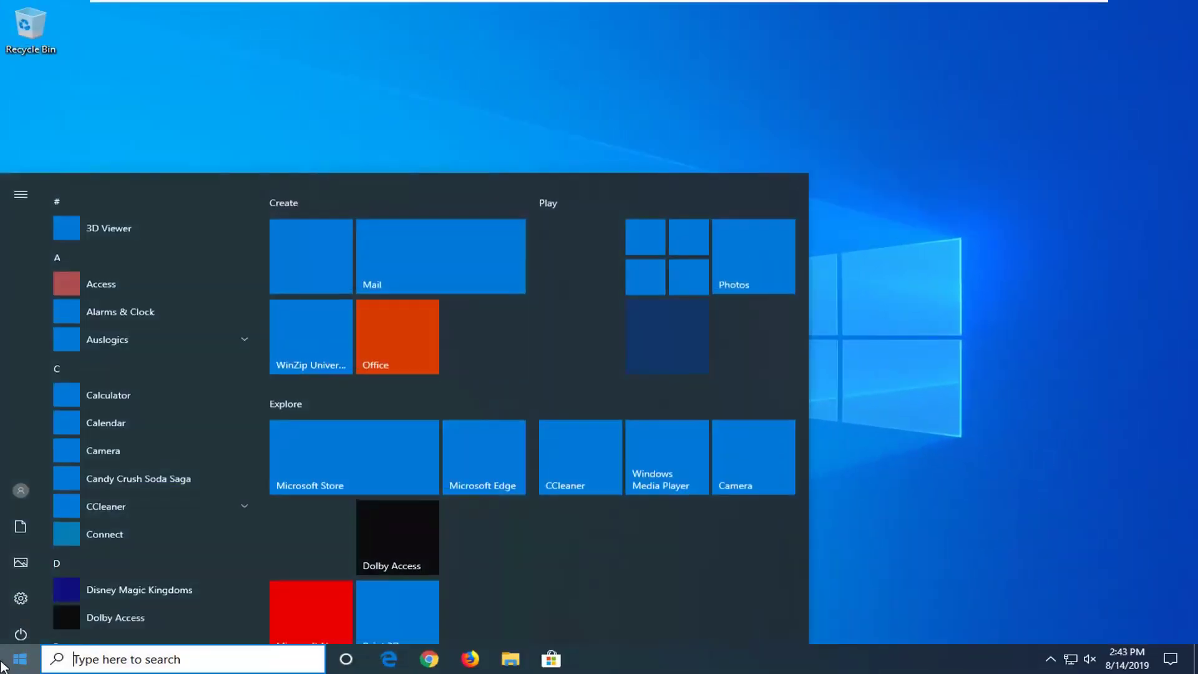
Search 'cmd' and run Command Prompt as administrator
{"action": "type", "text": "cmd"}
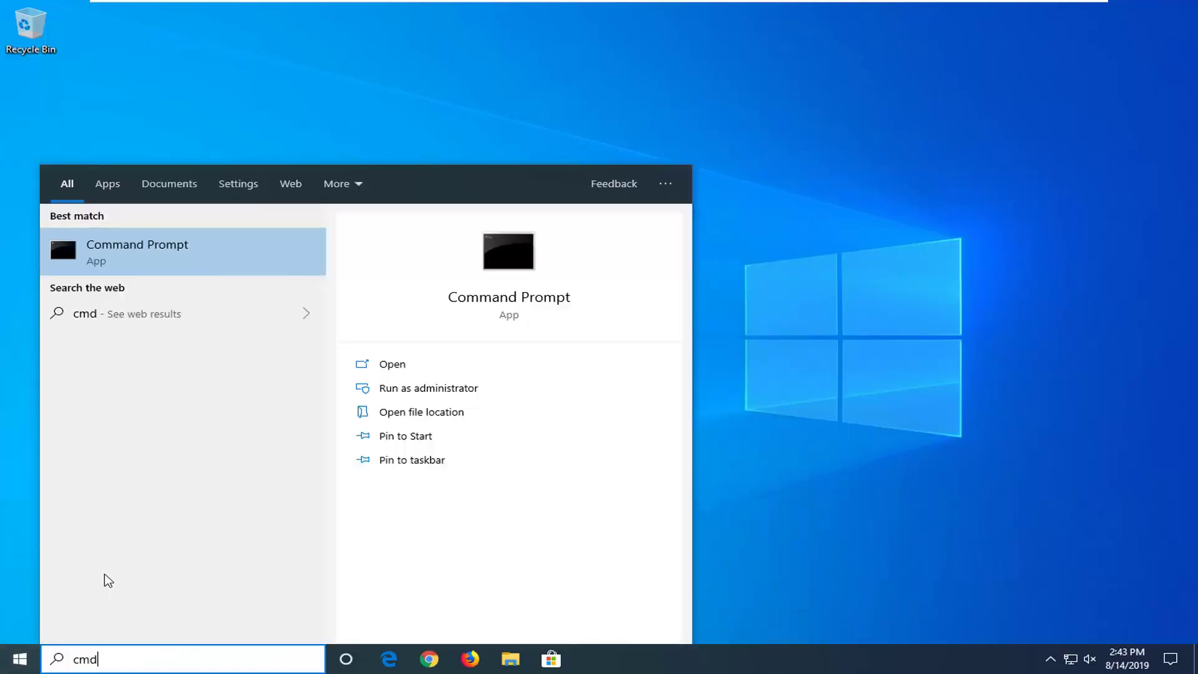
{"action": "right_click", "coordinate": [150, 270]}
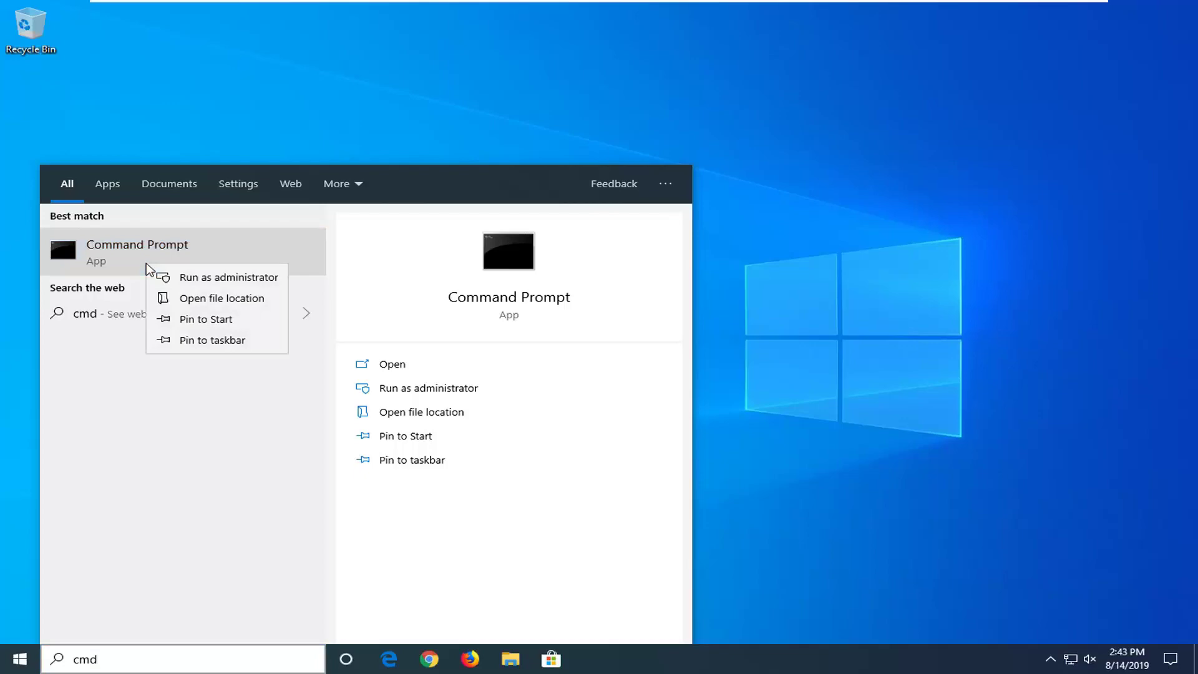
{"action": "left_click", "coordinate": [216, 282]}
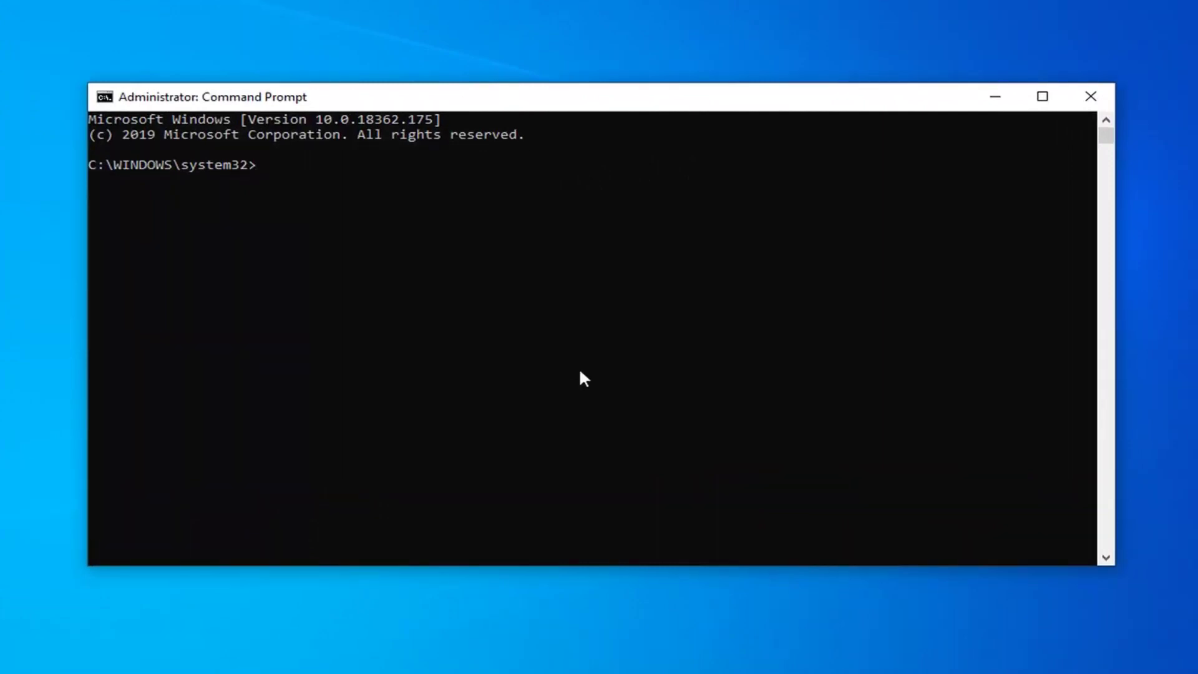
Run 'ipconfig /flushdns' and 'netsh winsock reset', then close the Command Prompt window
{"action": "type", "text": "ipconfig /flushdns"}
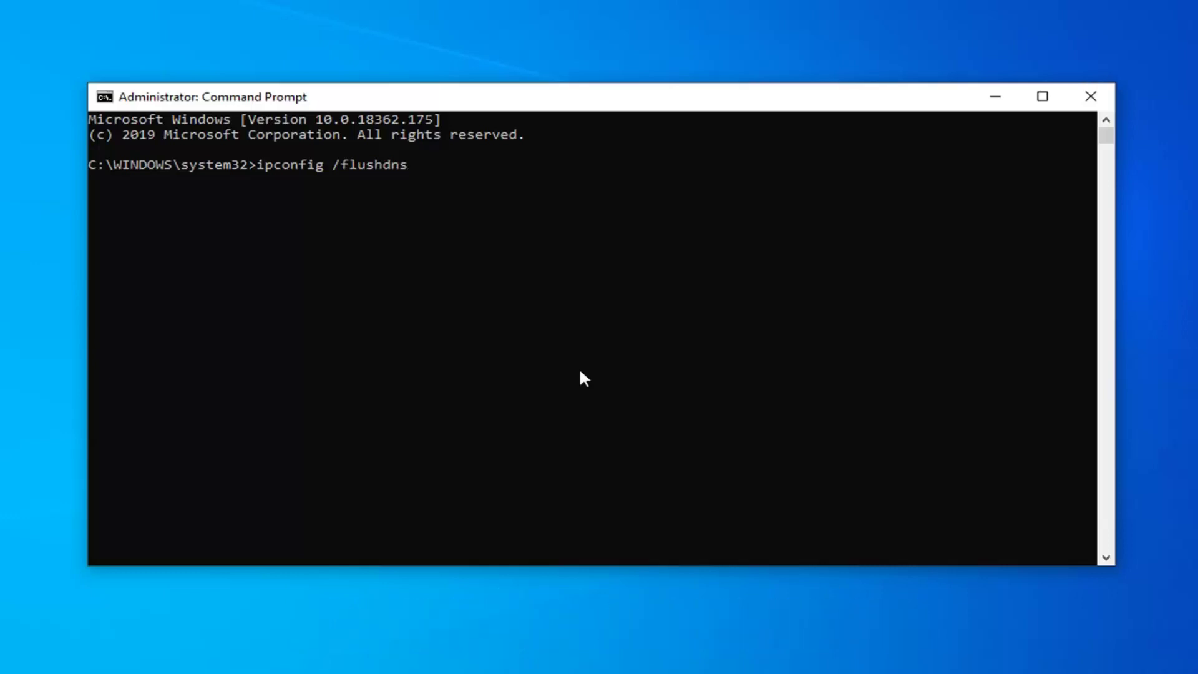
{"action": "key", "text": "Return"}
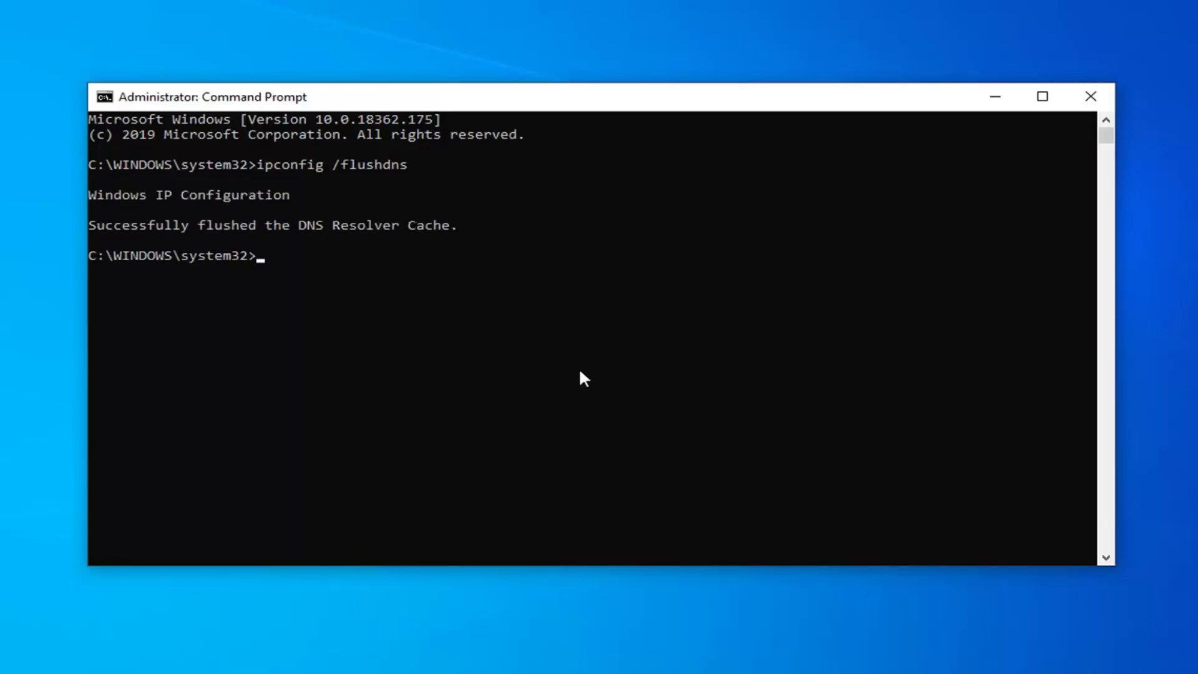
{"action": "type", "text": "netsh w"}
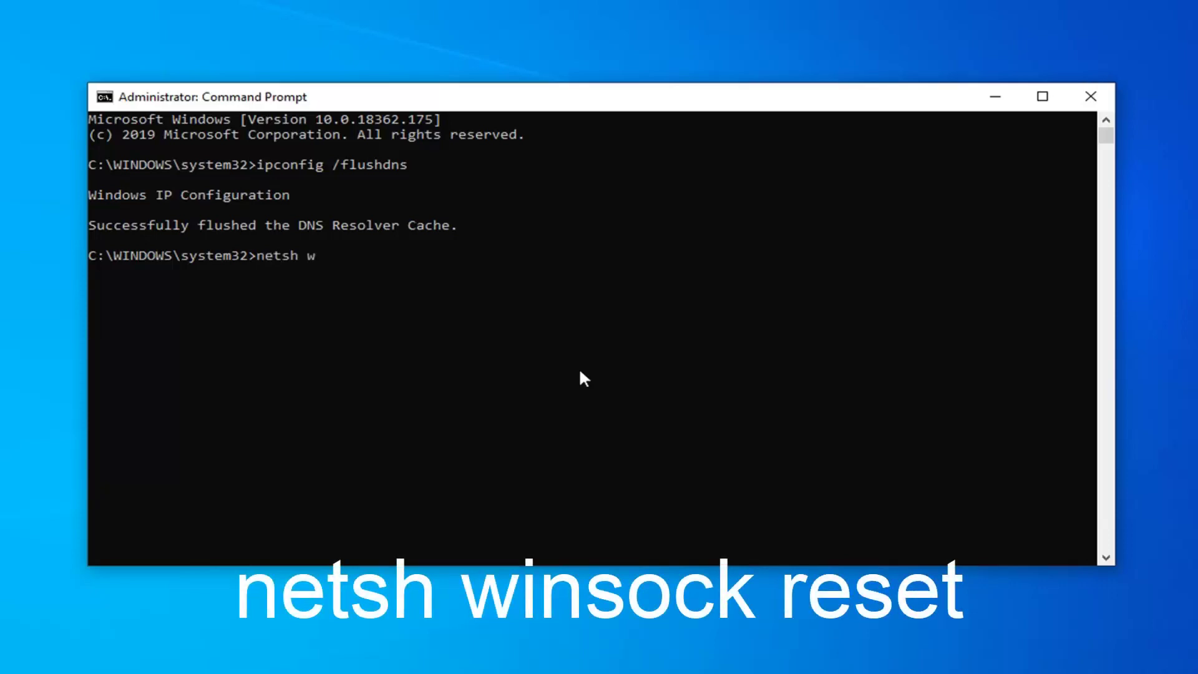
{"action": "type", "text": "insock reset"}
{"action": "key", "text": "Return"}
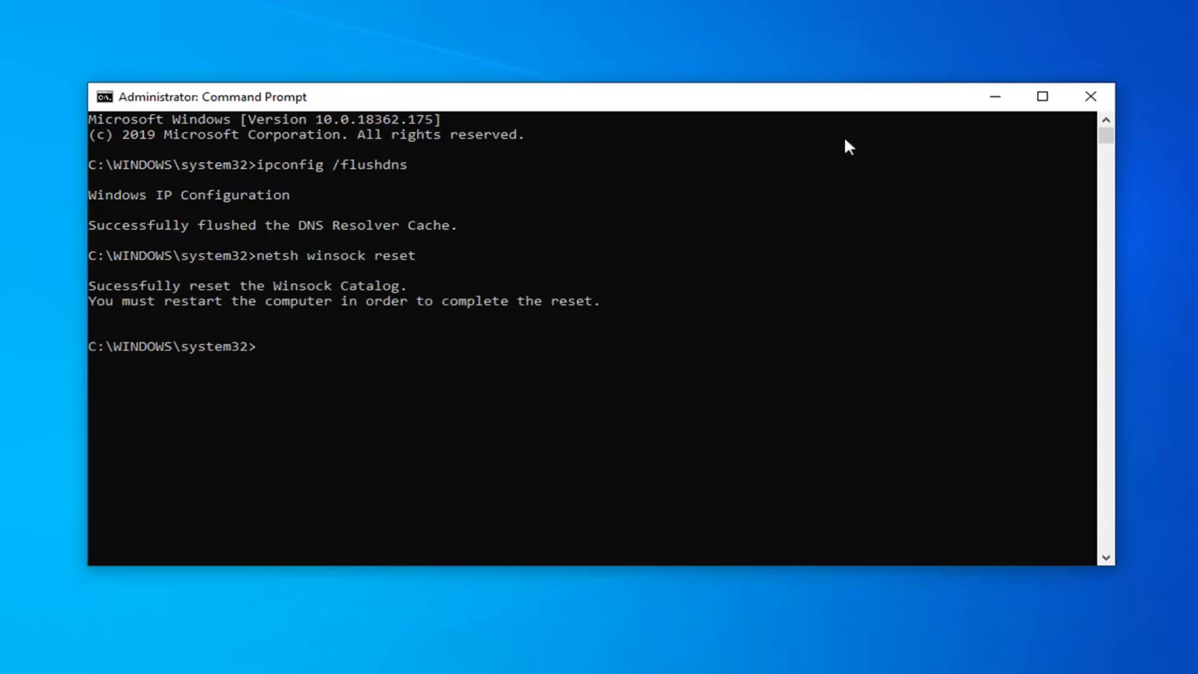
{"action": "left_click", "coordinate": [1091, 99]}
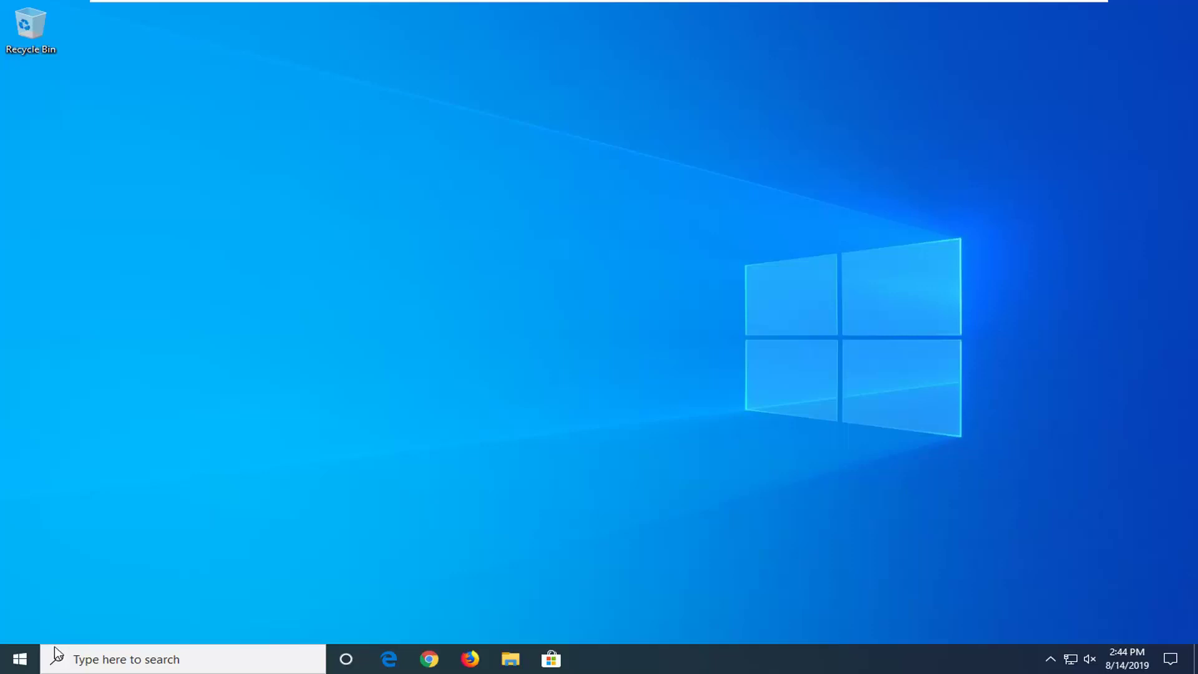
Search 'troubleshoot' from Start and open the Troubleshoot settings page
{"action": "left_click", "coordinate": [18, 659]}
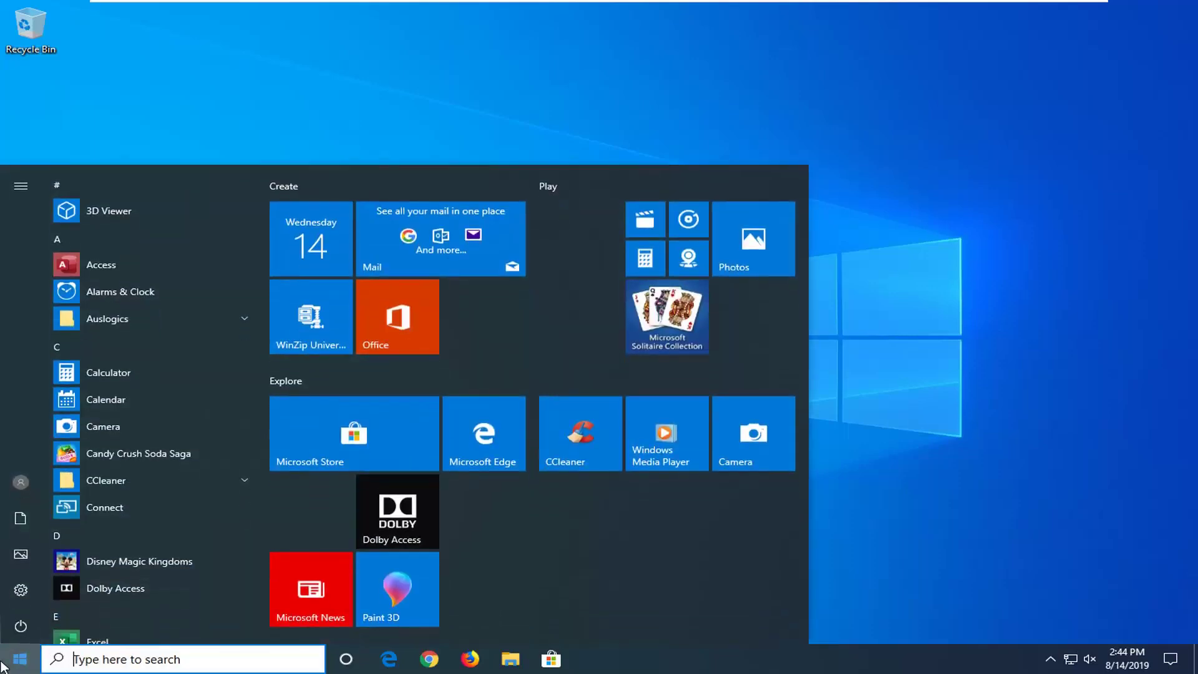
{"action": "type", "text": "troubleshoot"}
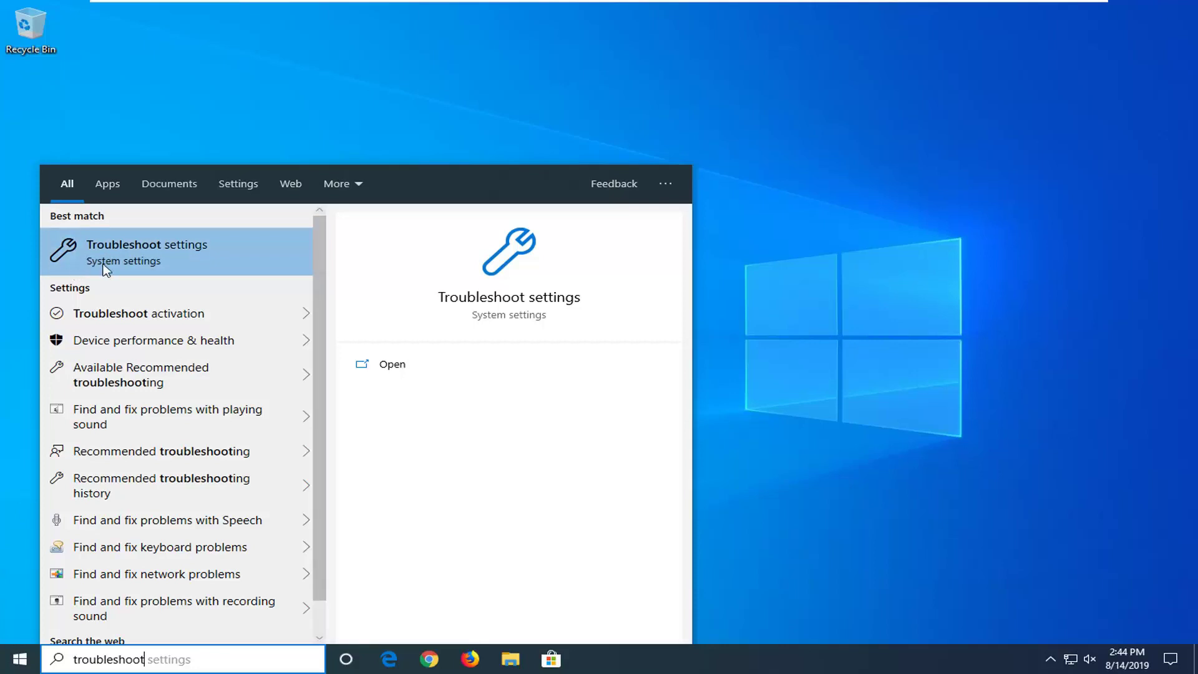
{"action": "left_click", "coordinate": [157, 259]}
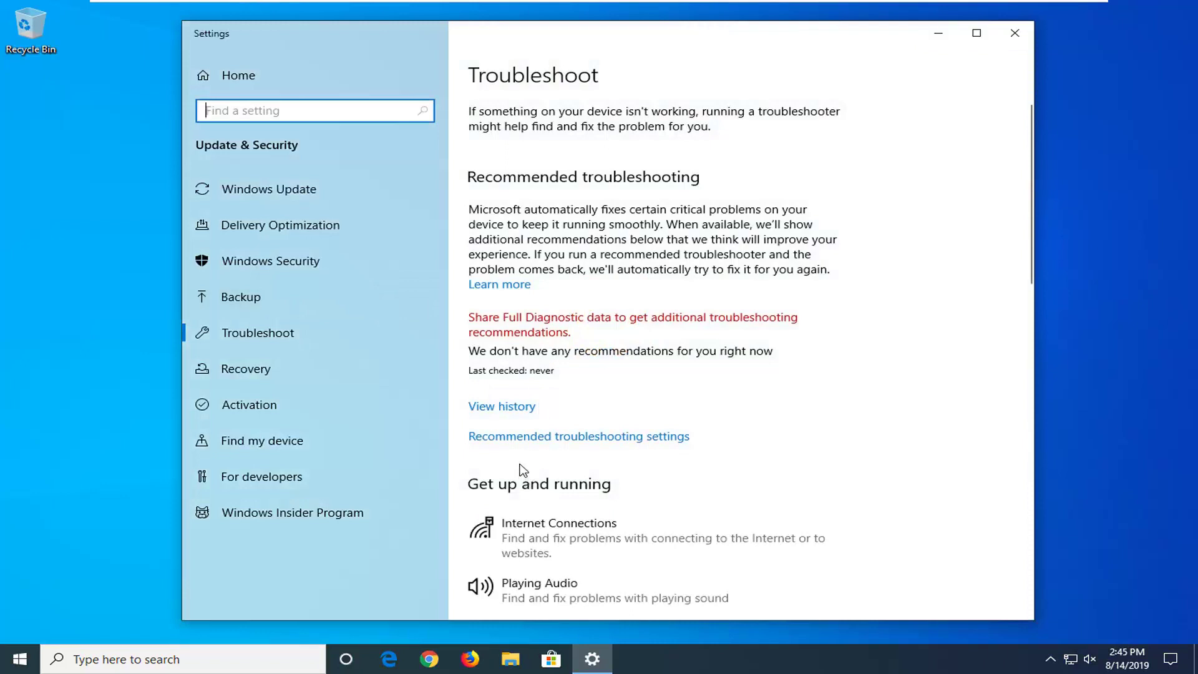
Run the Internet Connections troubleshooter and close it after it finds no problem
{"action": "scroll", "coordinate": [531, 475], "scroll_direction": "down", "scroll_amount": 2}
{"action": "left_click", "coordinate": [531, 450]}
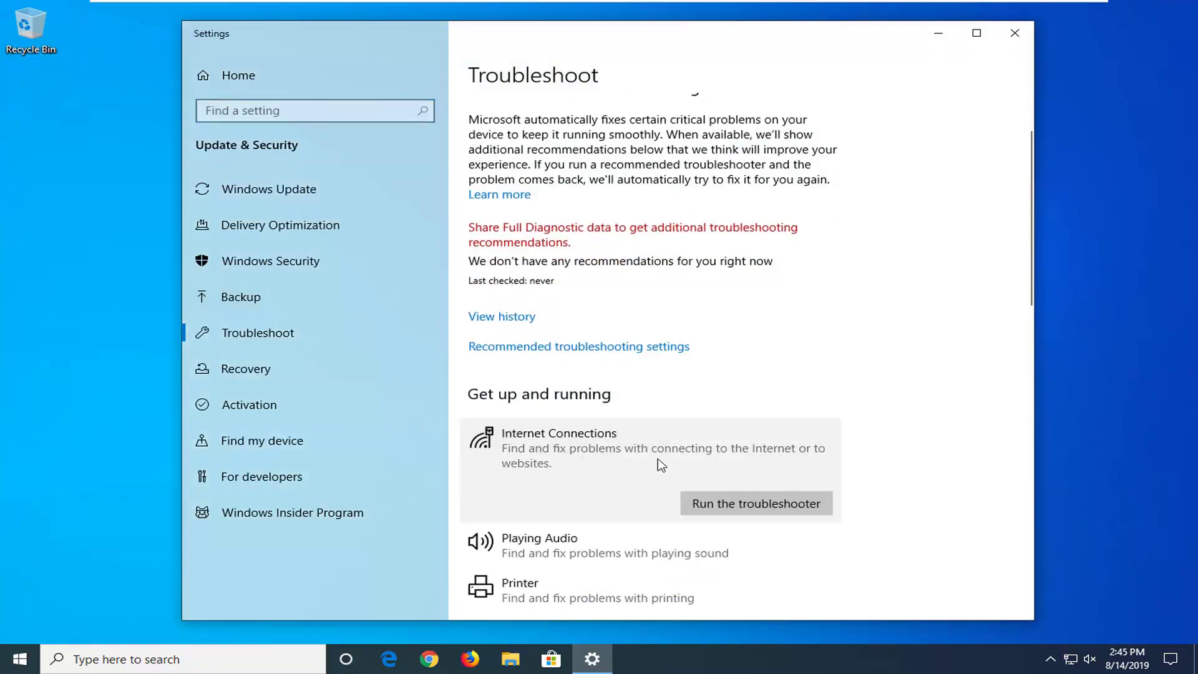
{"action": "left_click", "coordinate": [686, 502]}
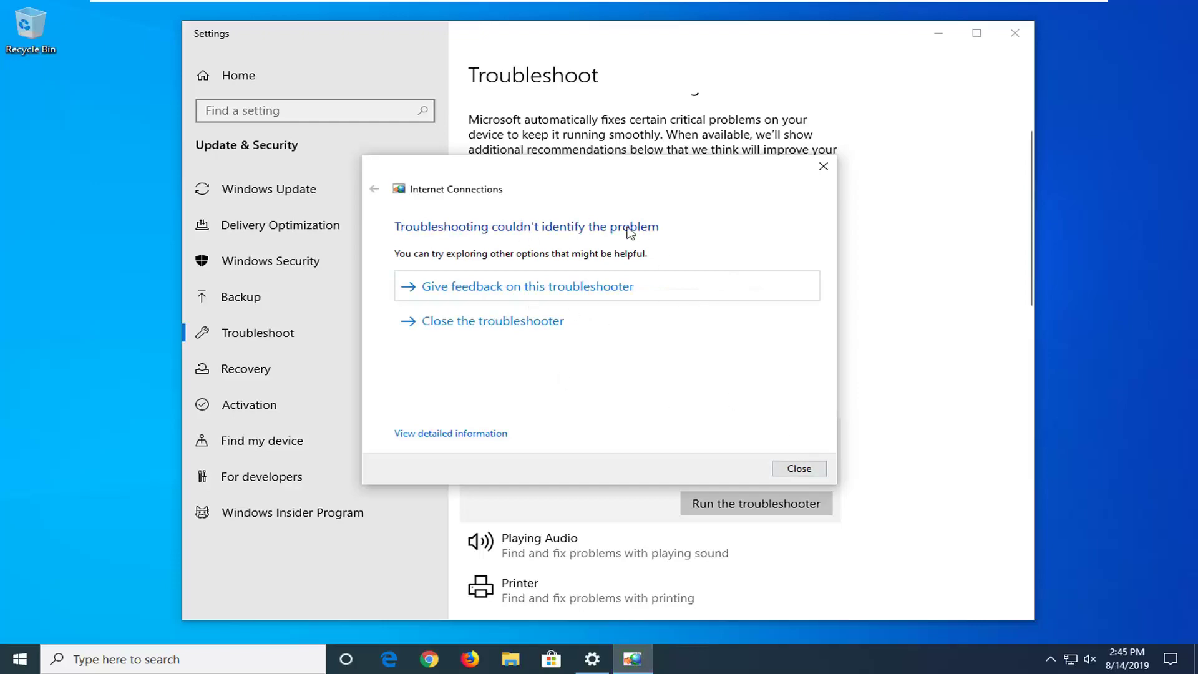
{"action": "left_click", "coordinate": [798, 469]}
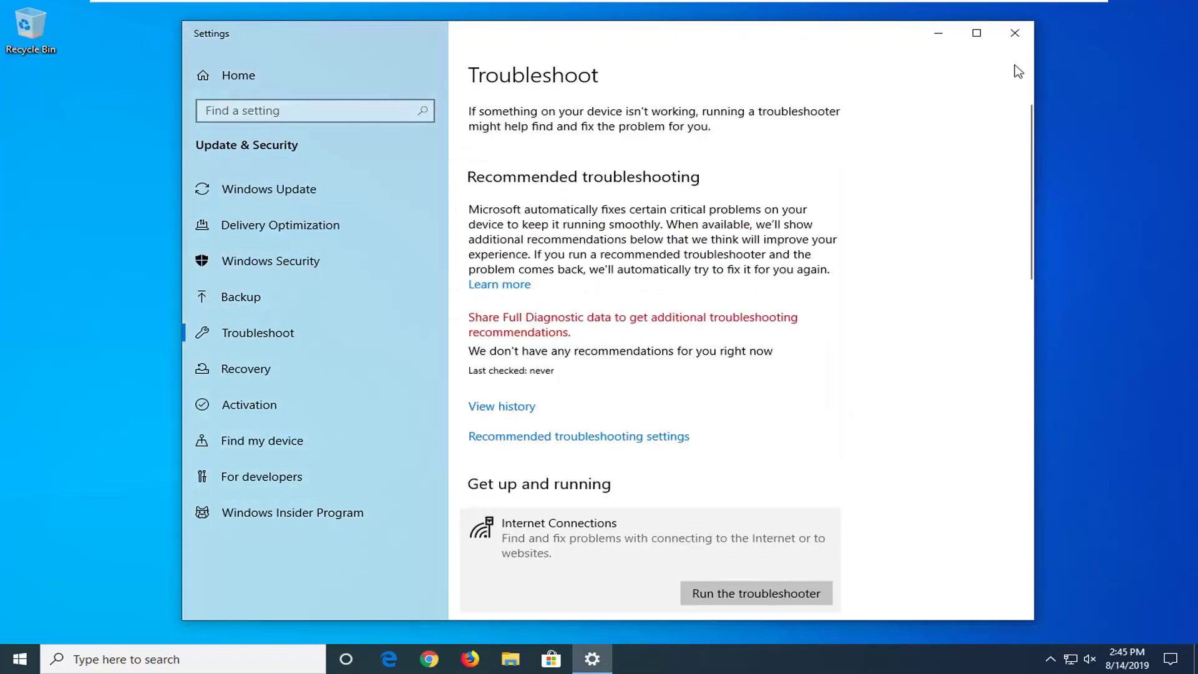
Close Settings, then search 'network reset' and open the Network reset page
{"action": "left_click", "coordinate": [1015, 34]}
{"action": "key", "text": "super"}
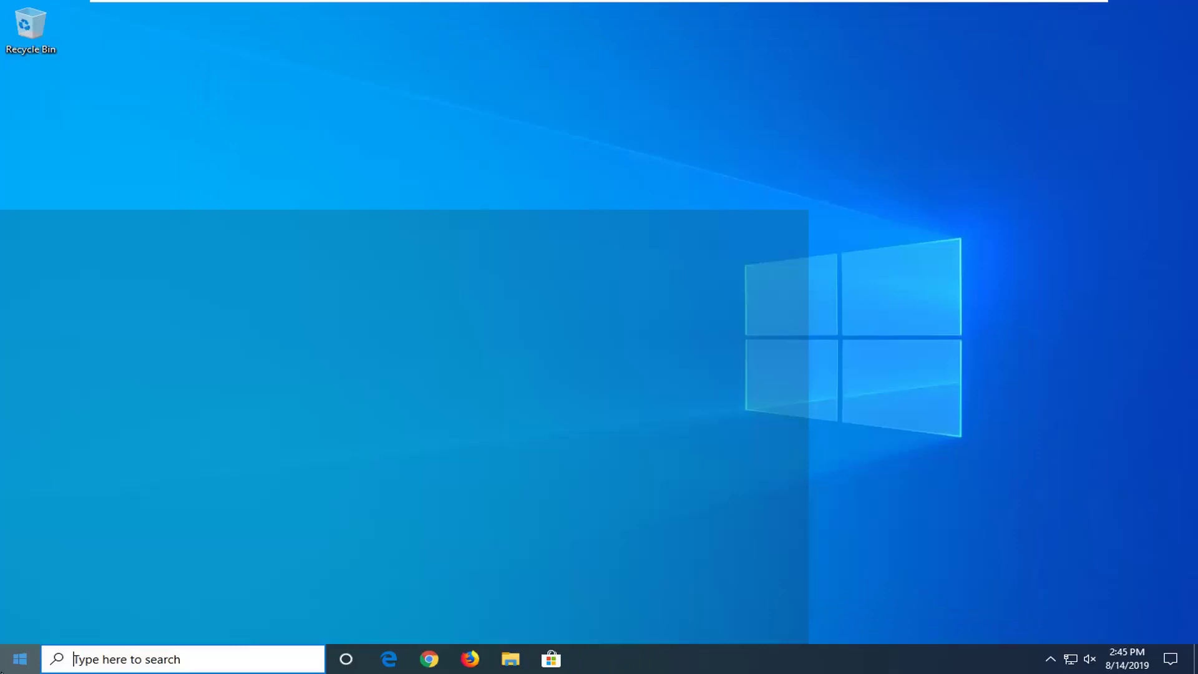
{"action": "type", "text": "network "}
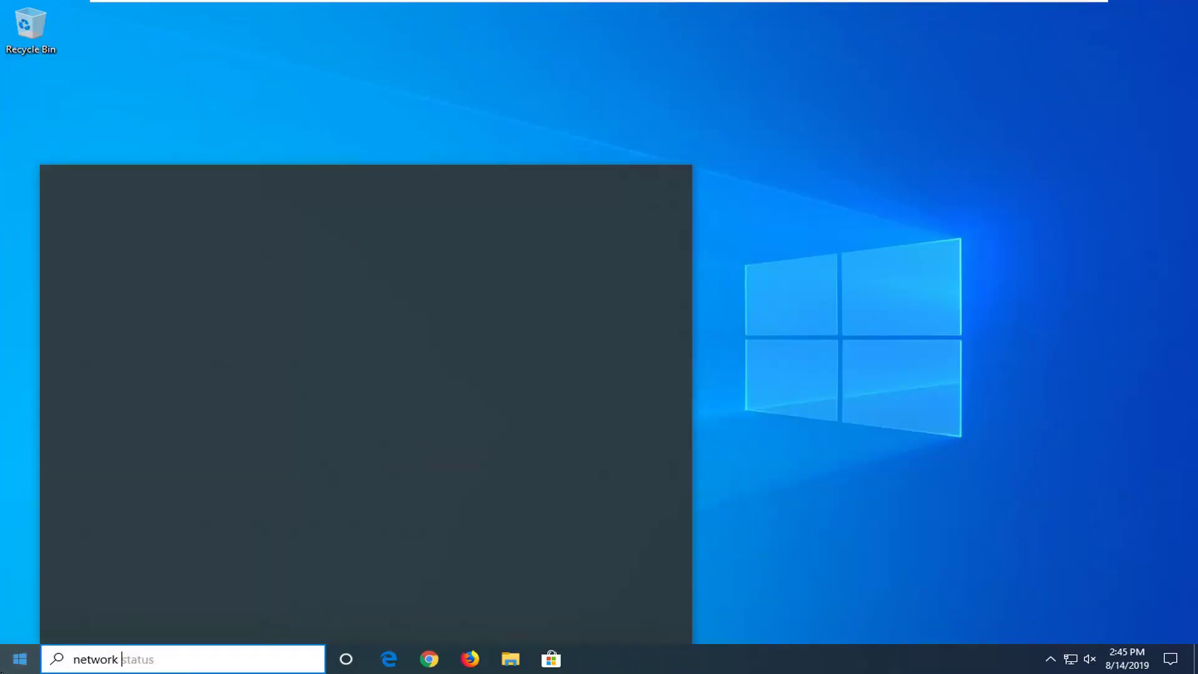
{"action": "type", "text": "reset"}
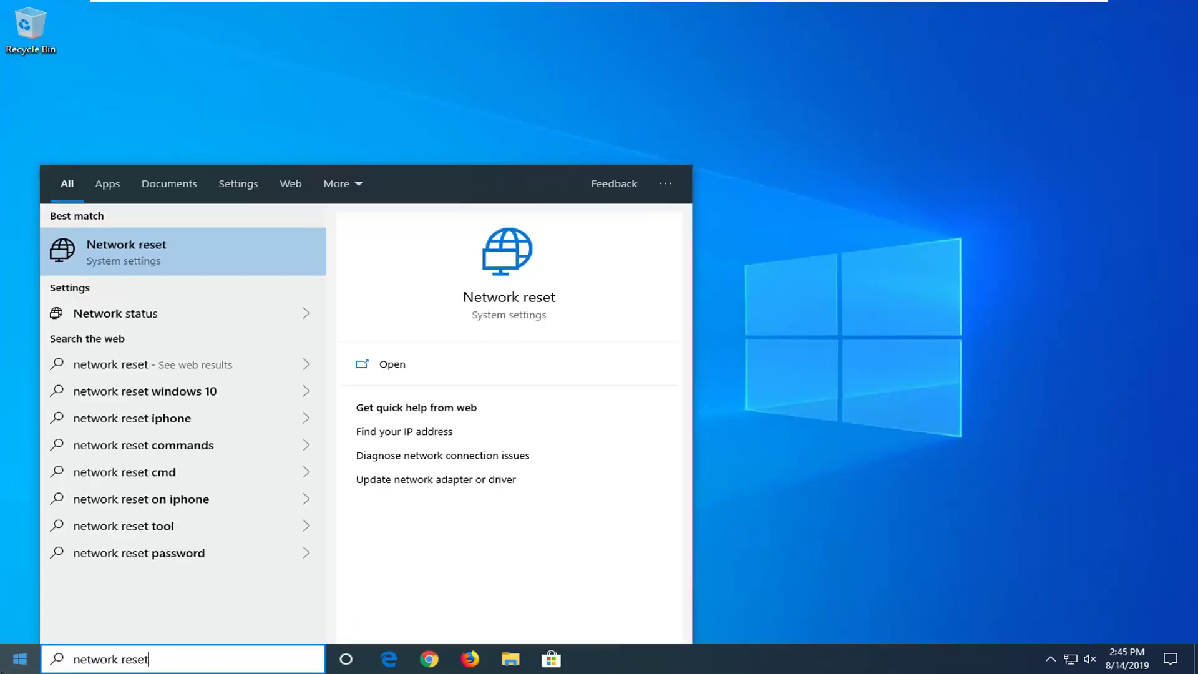
{"action": "left_click", "coordinate": [129, 261]}
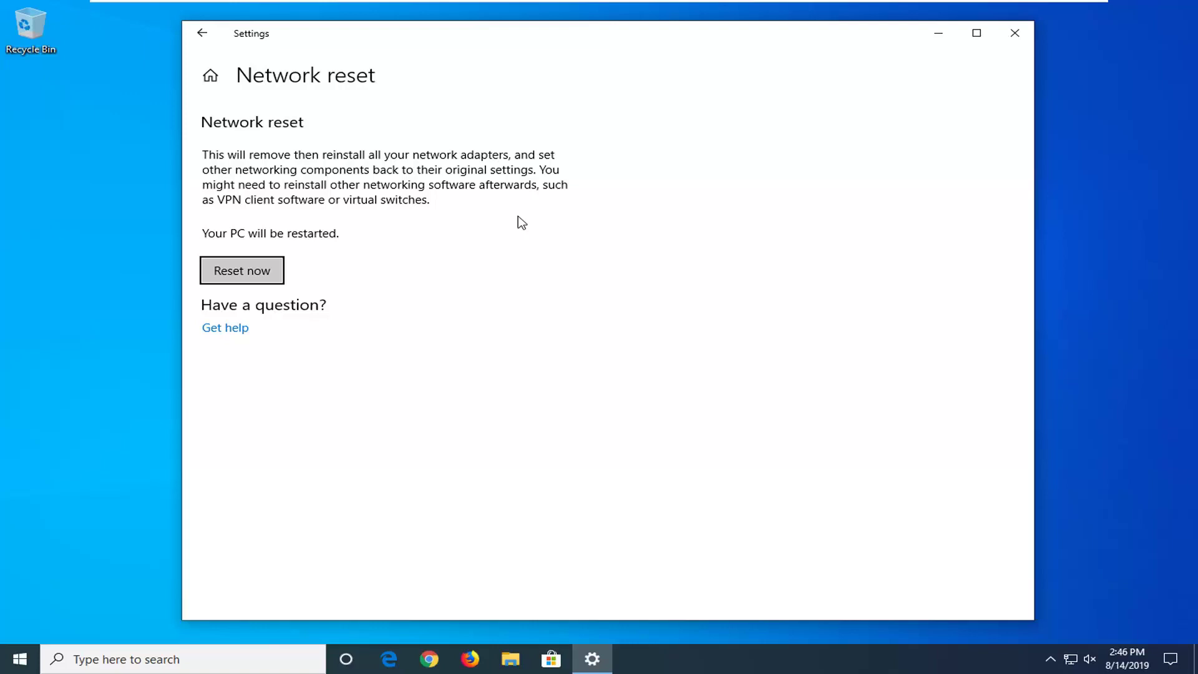
Confirm Reset now, dismiss the 5-minute shutdown notice, and close Settings
{"action": "left_click", "coordinate": [218, 273]}
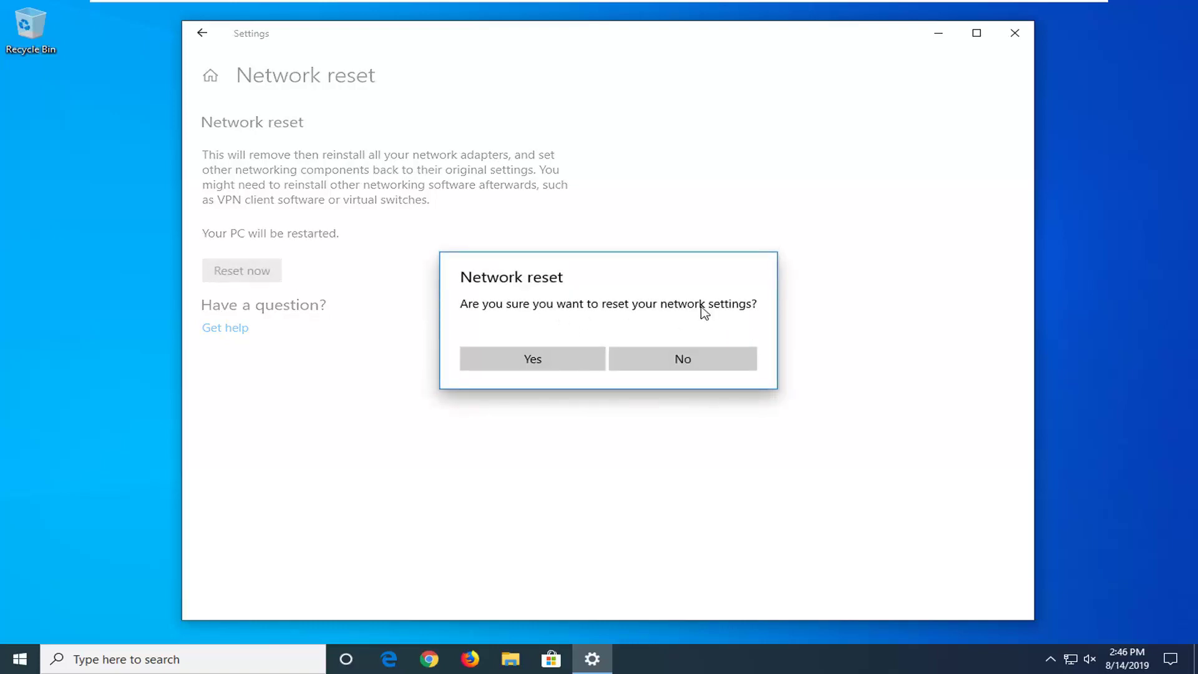
{"action": "left_click", "coordinate": [539, 365]}
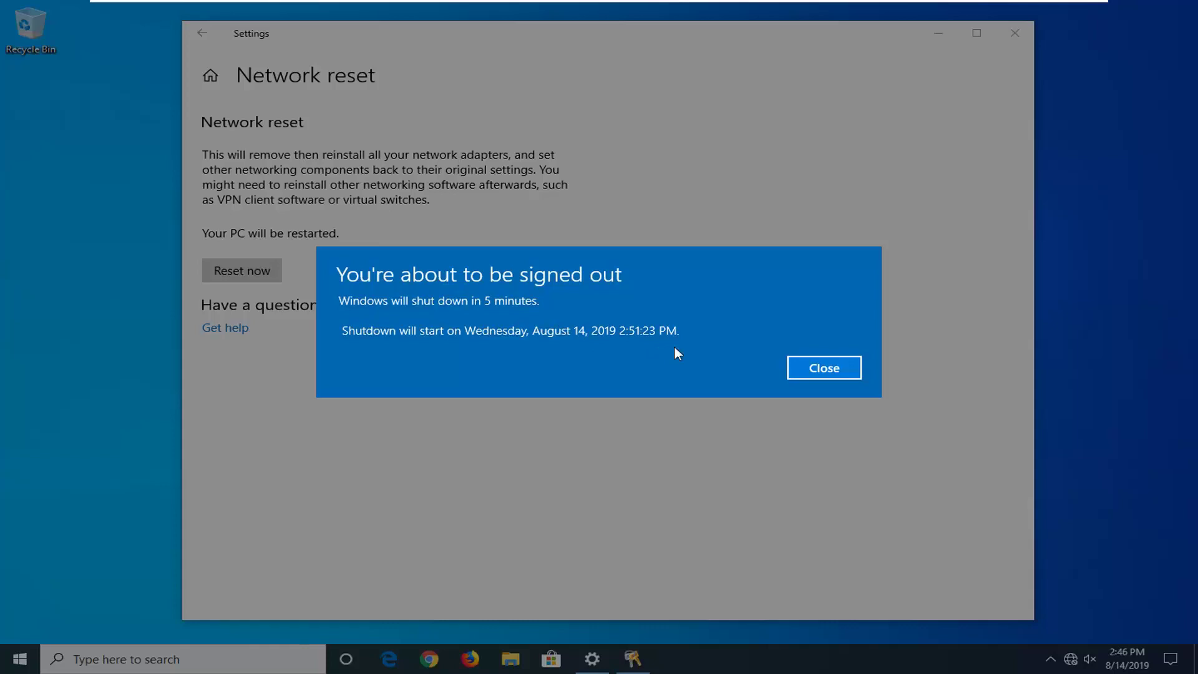
{"action": "left_click", "coordinate": [837, 371]}
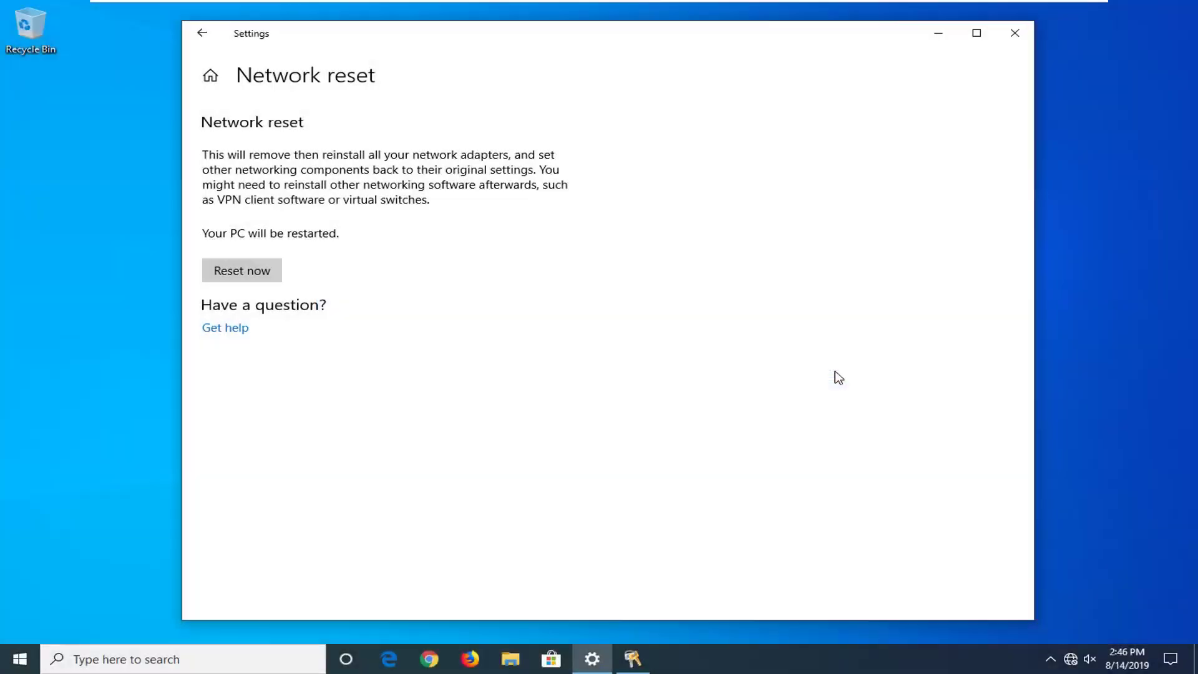
{"action": "left_click", "coordinate": [1022, 40]}
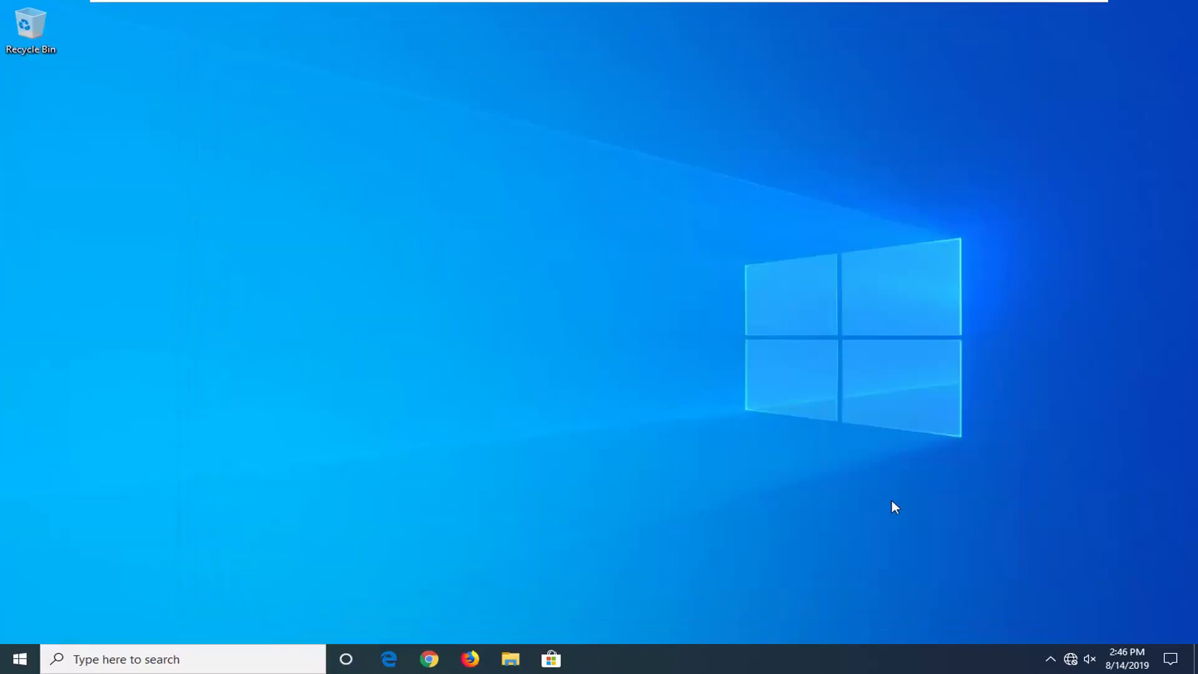